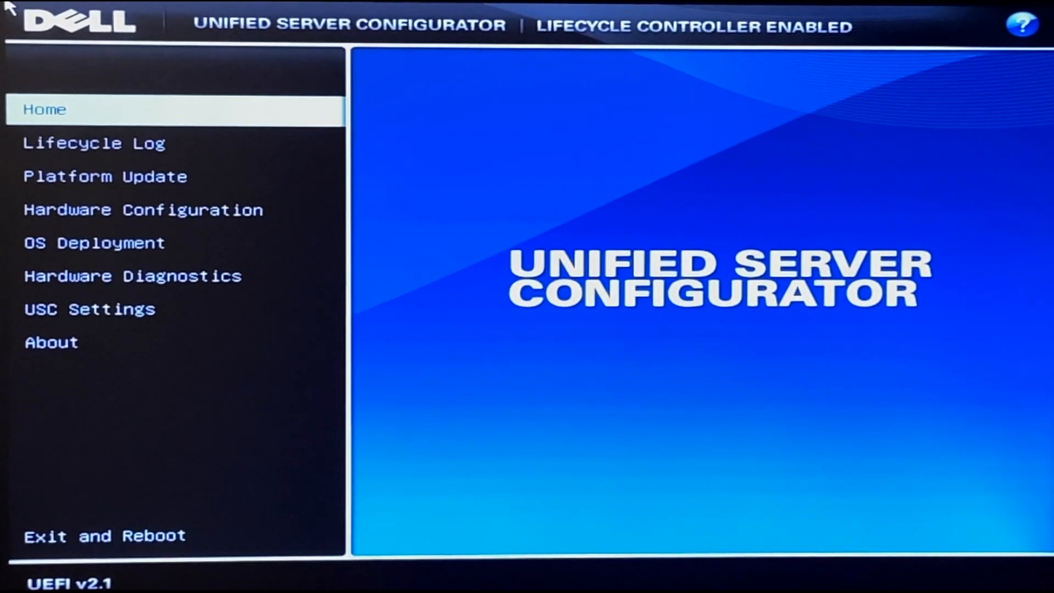
# Launch Hardware Diagnostics from the configurator menu, confirming device initialization with Yes
pyautogui.press('Down')
pyautogui.press('Down')
pyautogui.press('Down')
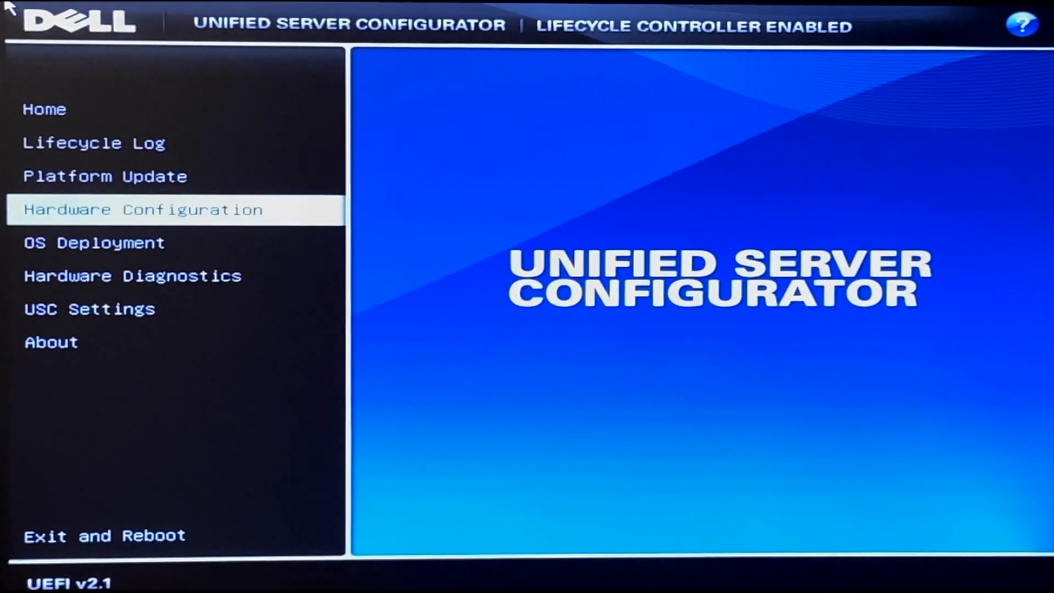
pyautogui.press('Down')
pyautogui.press('Down')
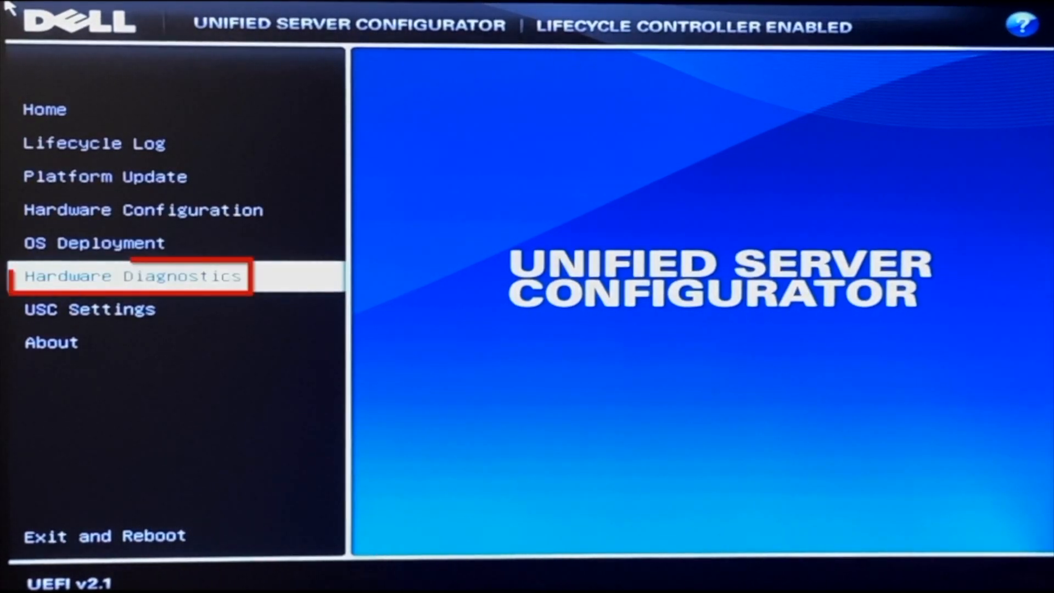
pyautogui.press('Return')
pyautogui.press('Return')
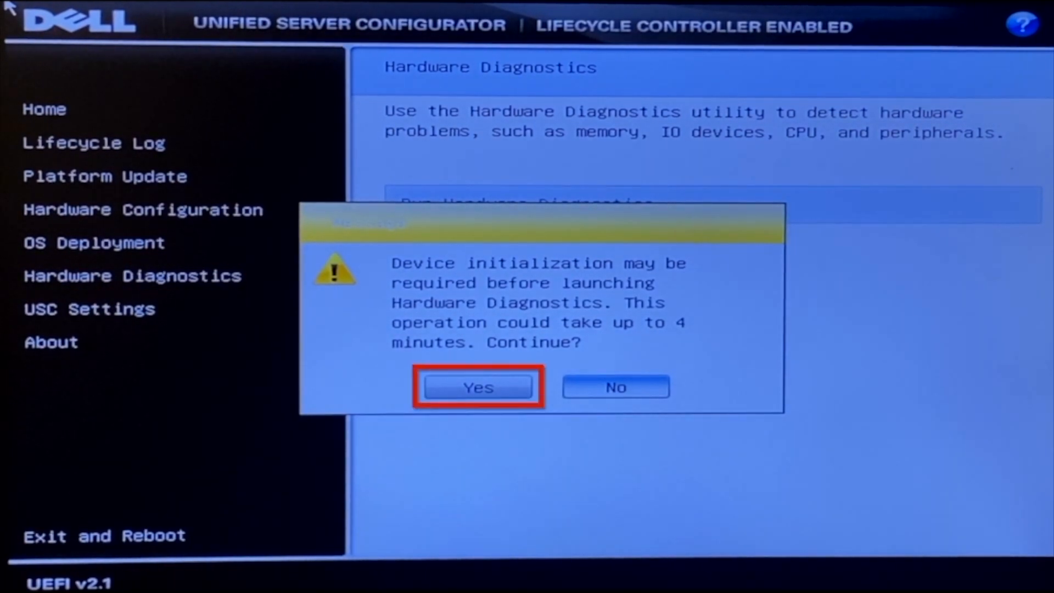
pyautogui.press('Left')
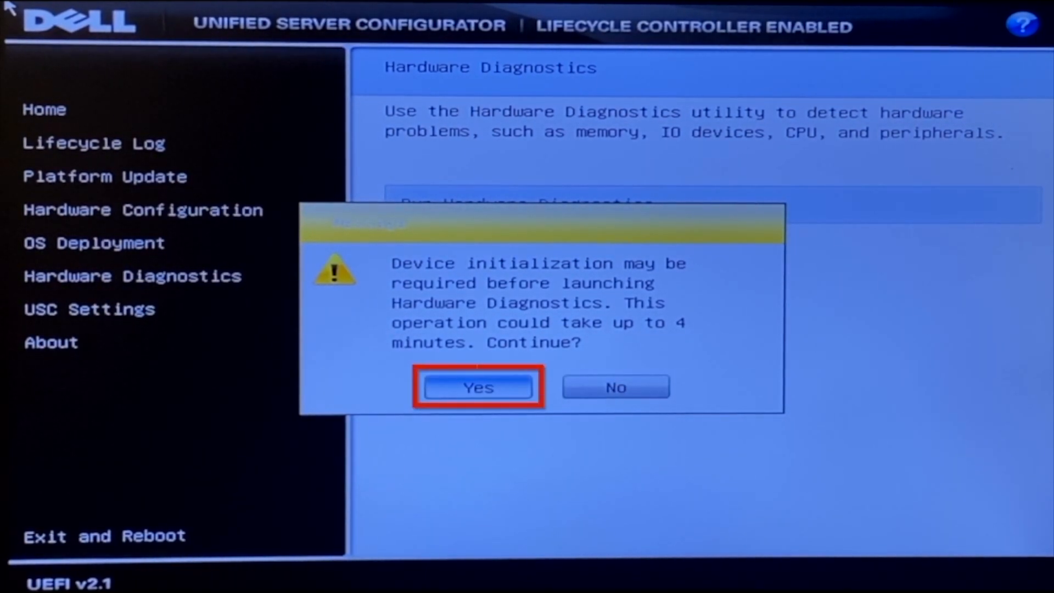
pyautogui.press('Return')
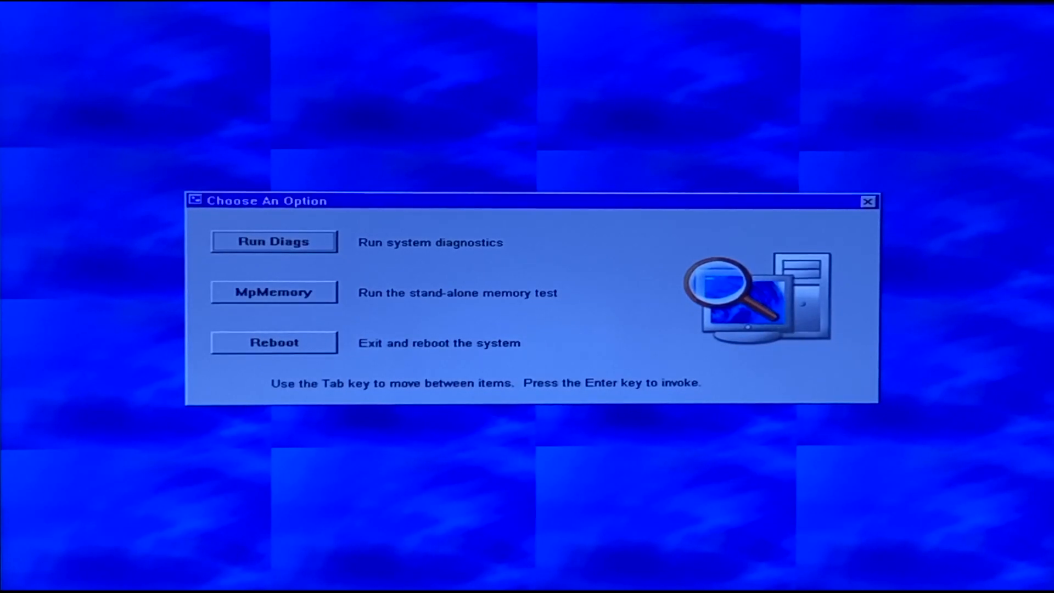
# Choose Run Diags to reach the diagnostics Main Menu
pyautogui.press('Return')
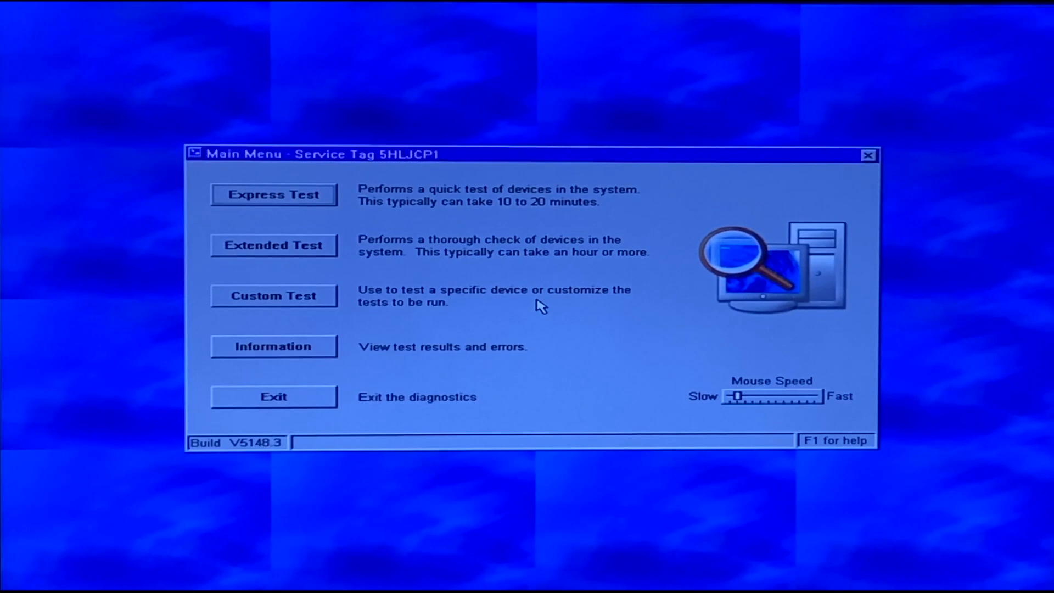
# Start the Express Test and let it check the system's devices
pyautogui.press('Return')
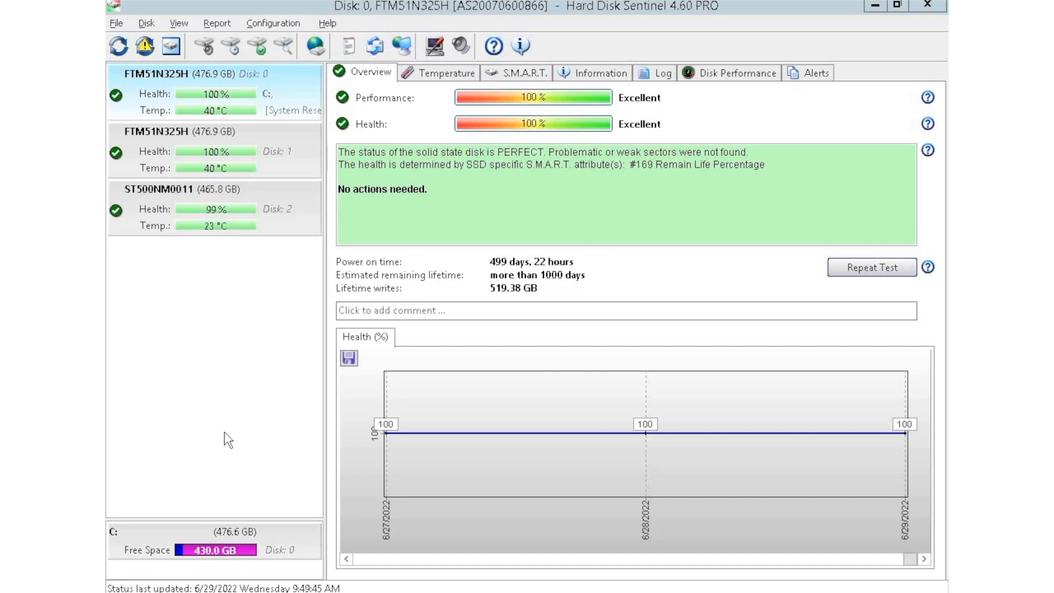
# Select Disk 2 then Disk 3 (ST500NM0011 drives) to read their health, bad sectors and power-on time
pyautogui.click(312, 223)
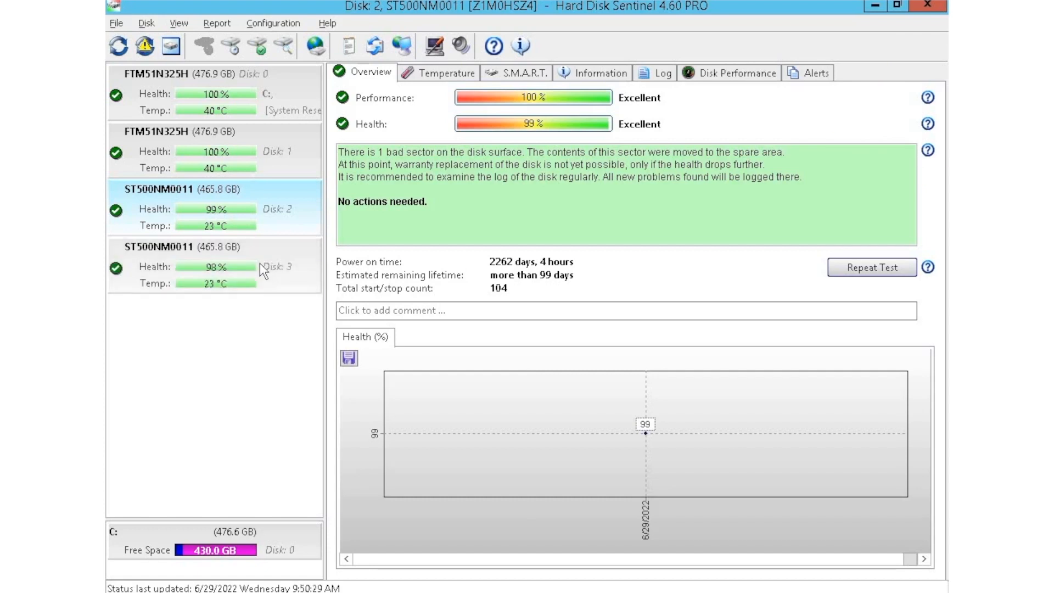
pyautogui.click(299, 291)
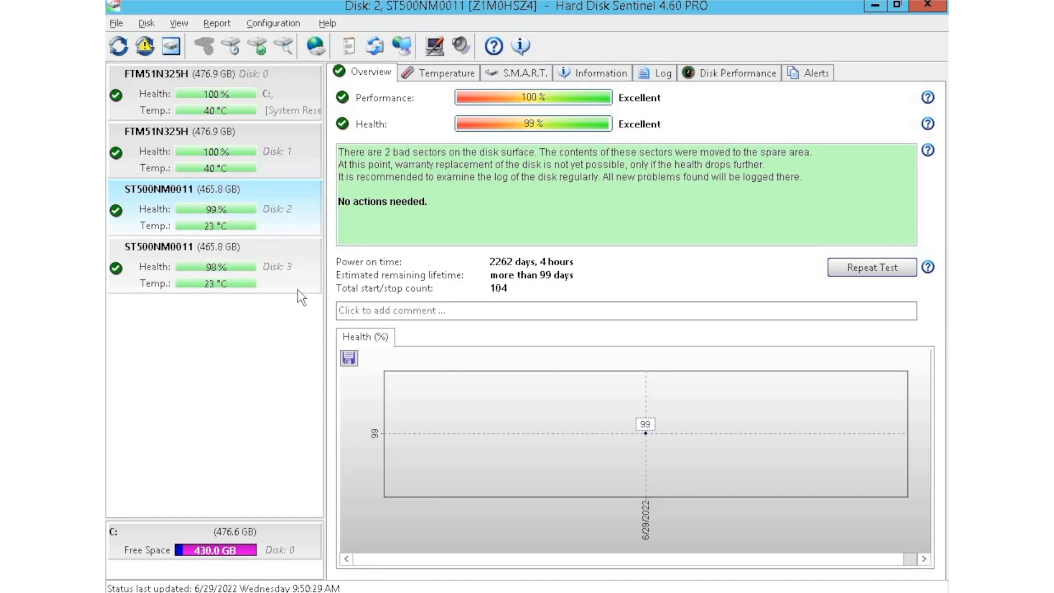